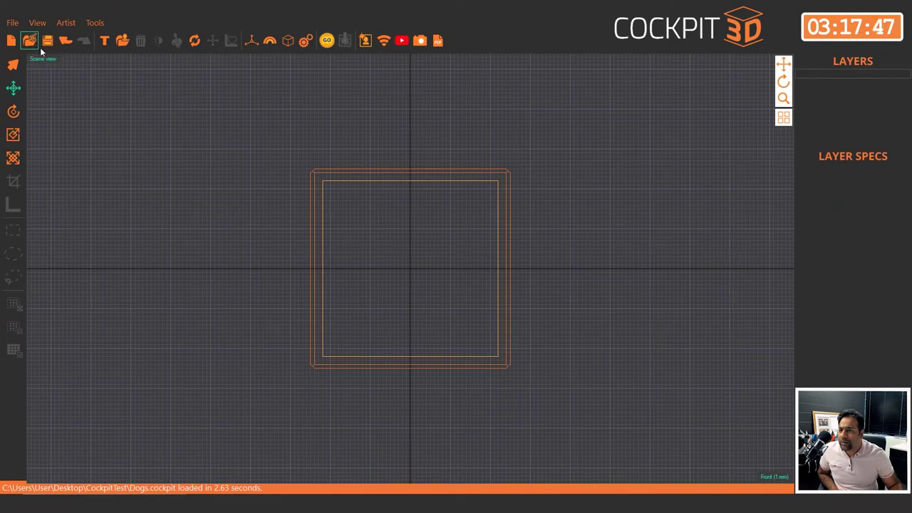
Open the Dogs scene from CockpitTest, discarding changes to the current scene.
left_click(33, 42)
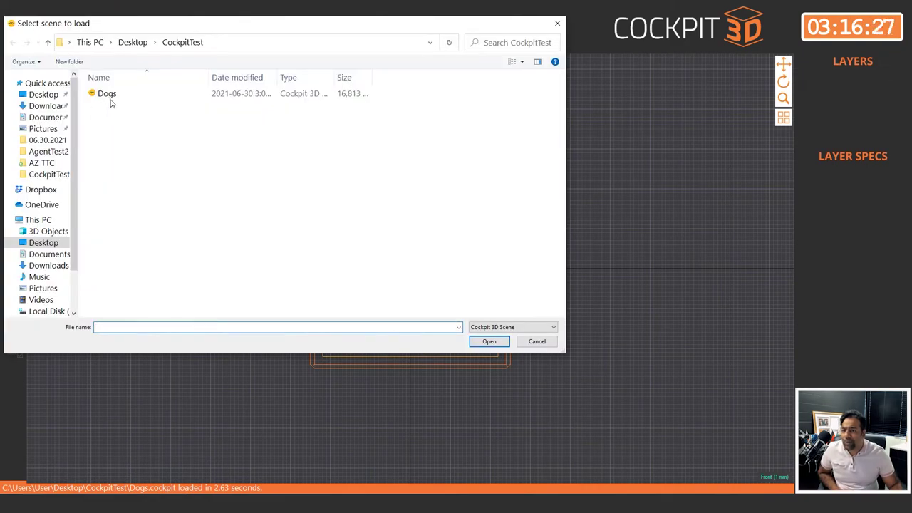
left_click(107, 96)
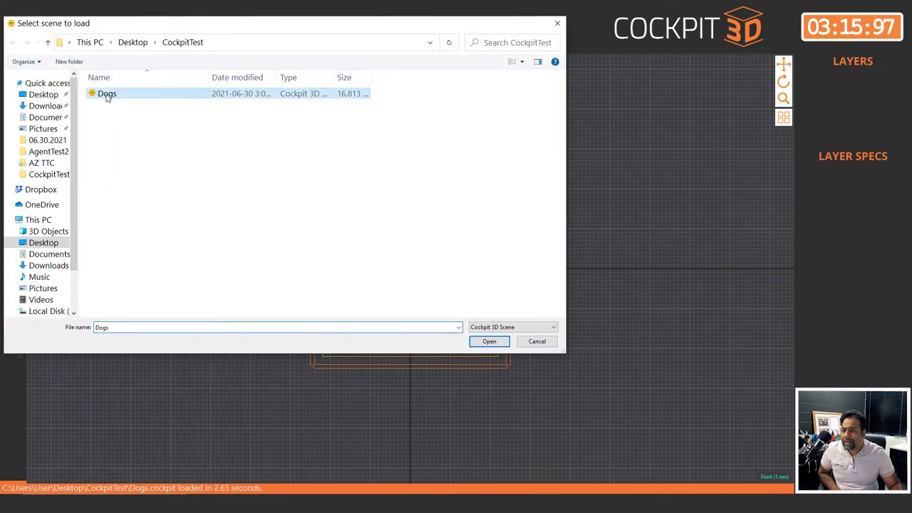
left_click(491, 342)
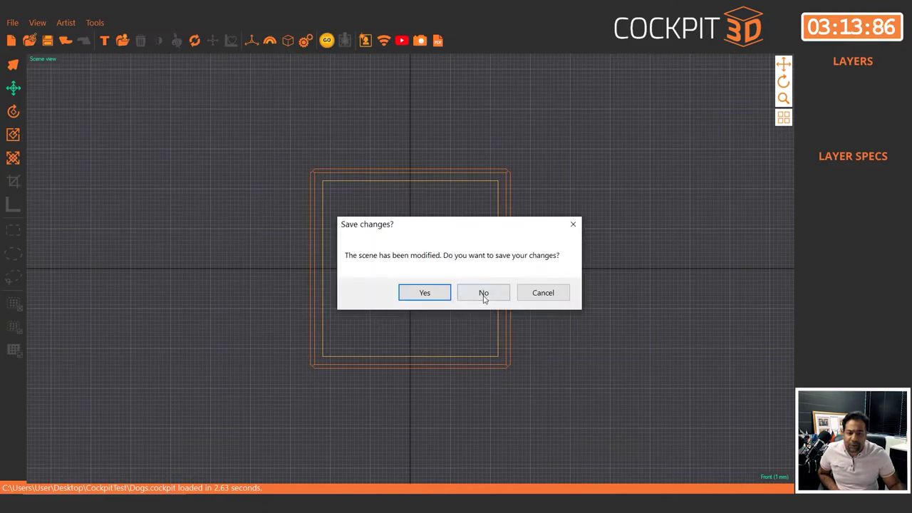
left_click(482, 294)
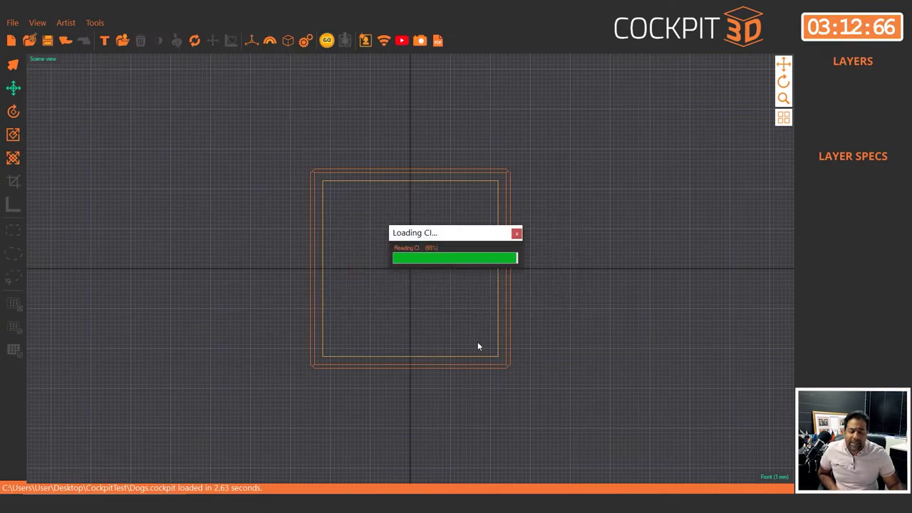
scroll(420, 222, "down", 3)
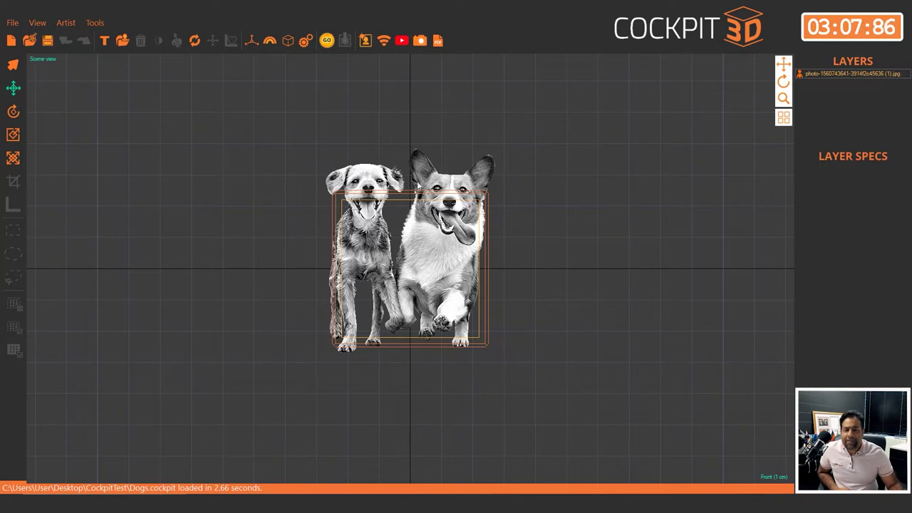
Switch the block template to 3D Rectangle Large 90x60 and set its width to 60.
left_click(286, 40)
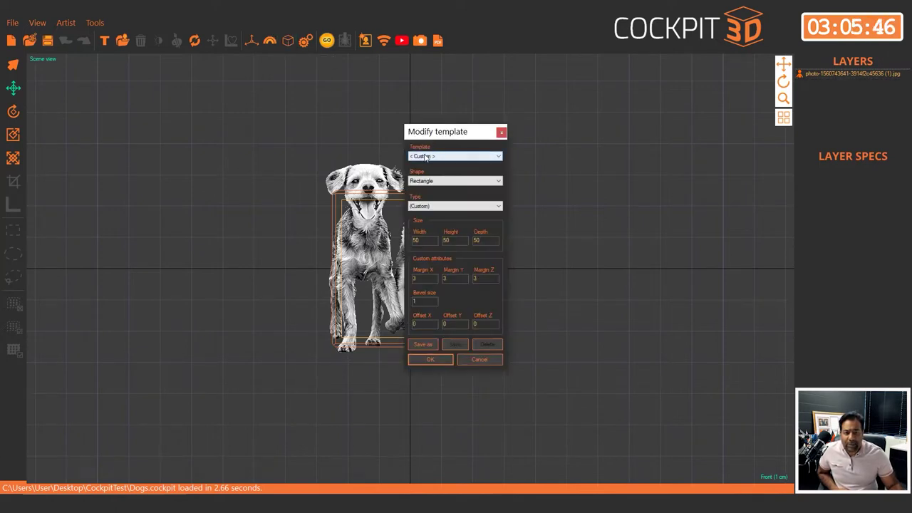
left_click(468, 157)
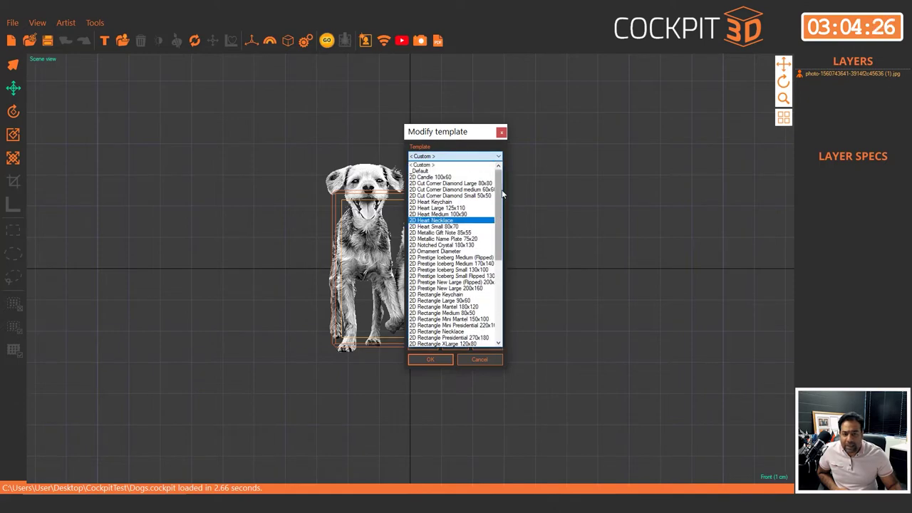
left_click_drag(501, 189, 495, 284)
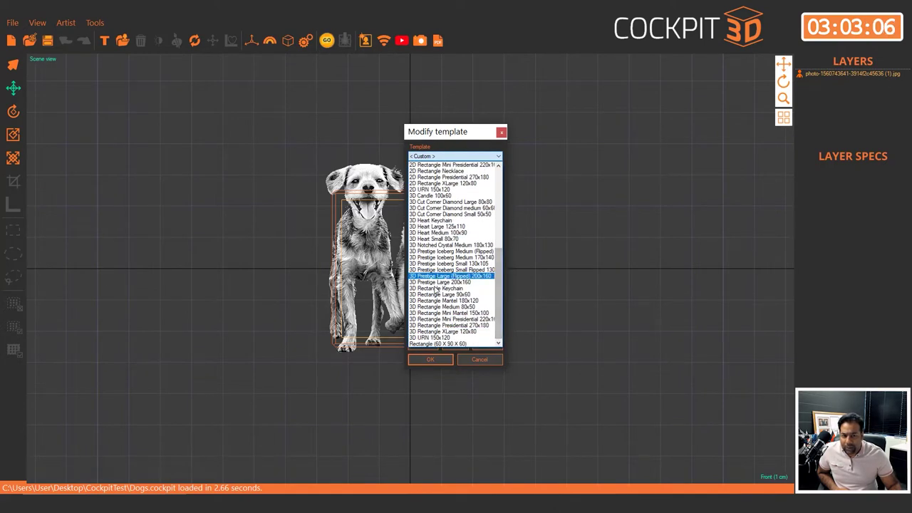
left_click(445, 293)
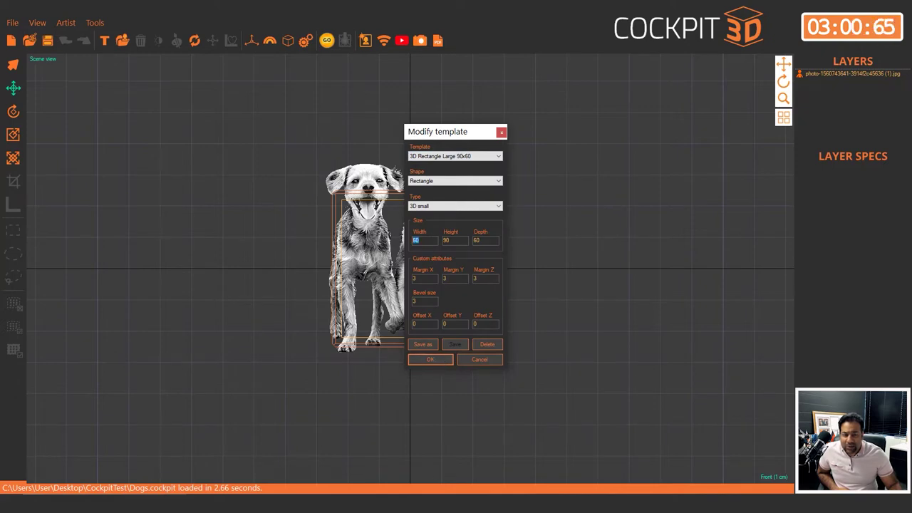
double_click(475, 240)
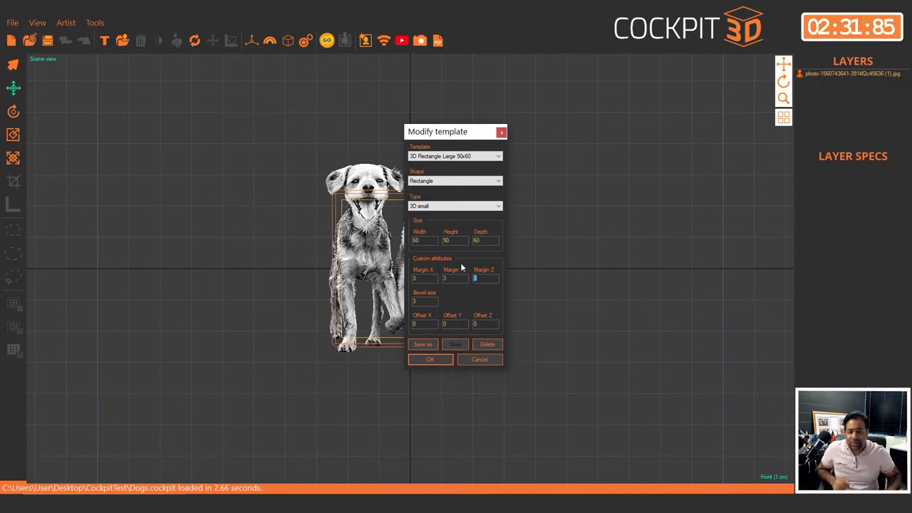
Save the template as preset 'Rectangle (60 X 90 X 60)', overwriting the existing one, and apply it.
left_click(426, 344)
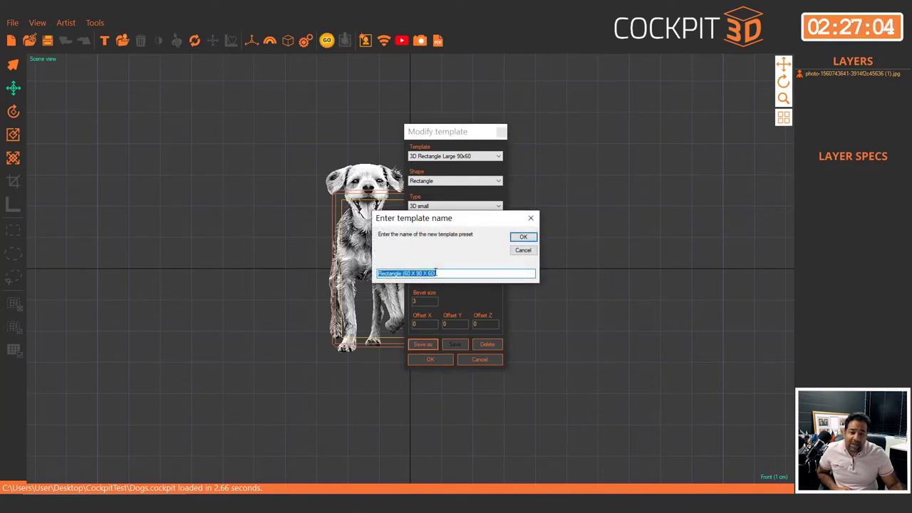
left_click(524, 237)
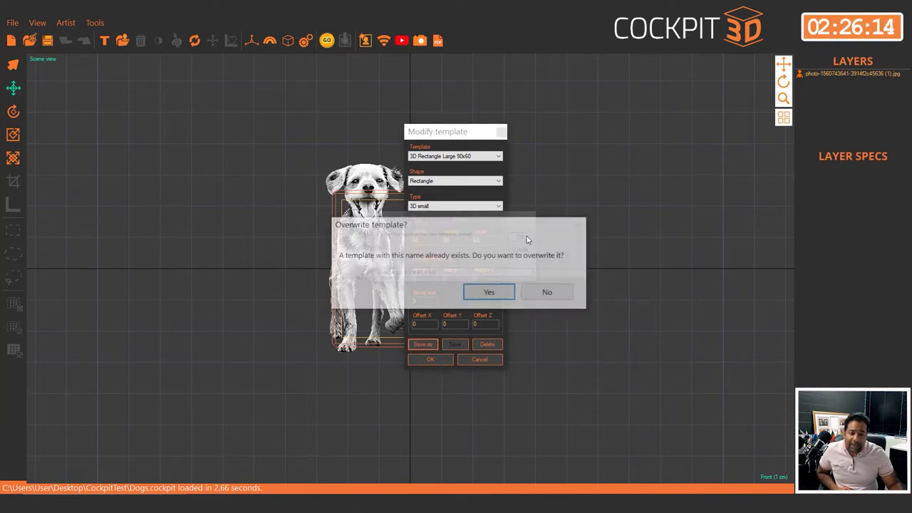
left_click(528, 293)
left_click(431, 359)
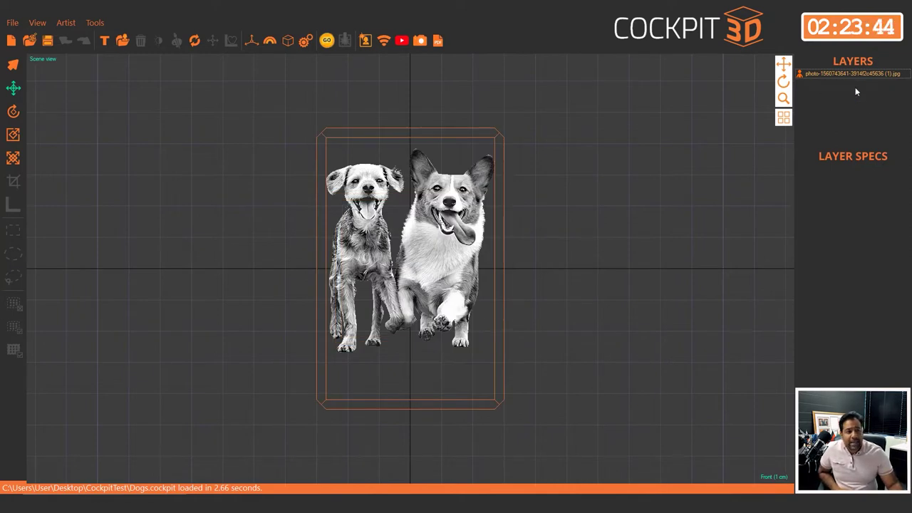
Move the dogs photo layer right to X 35.8551, Y 3.9656, past the block's right edge.
left_click(841, 73)
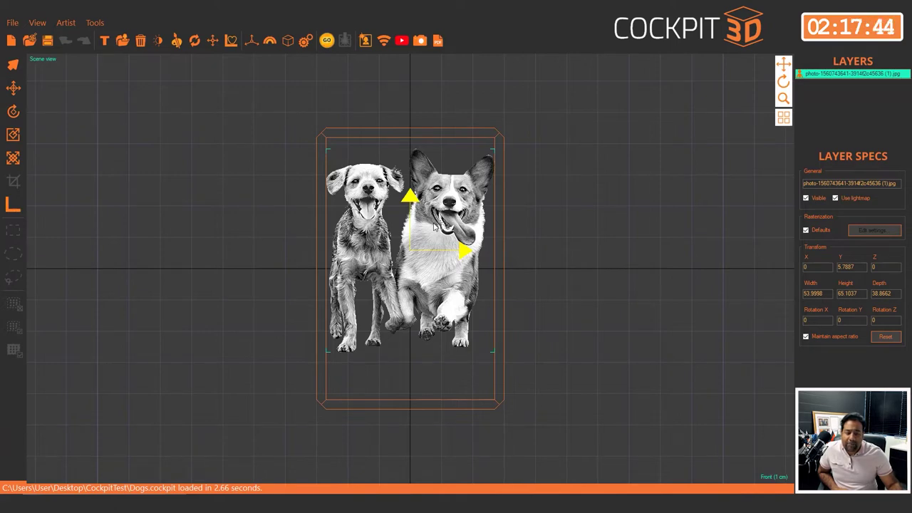
mouse_move(433, 226)
left_mouse_down()
mouse_move(542, 249)
mouse_move(557, 271)
left_mouse_up()
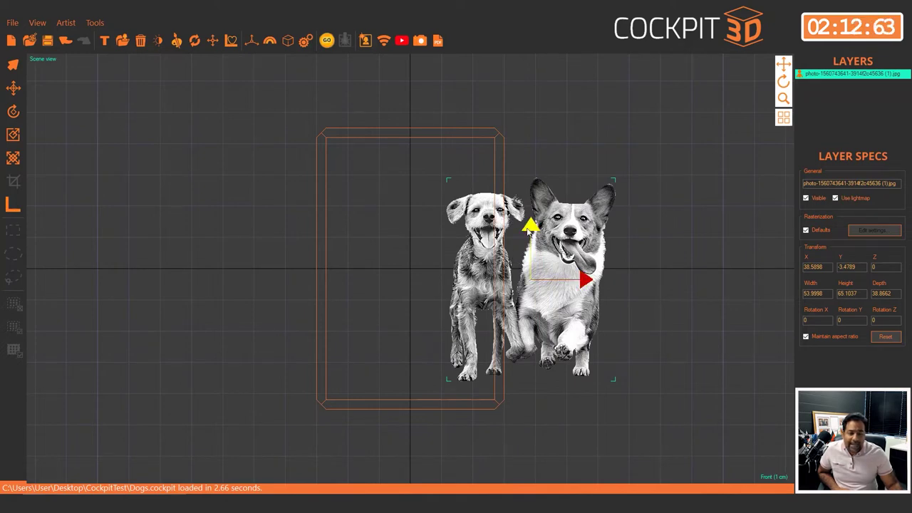
left_click_drag(529, 227, 530, 202)
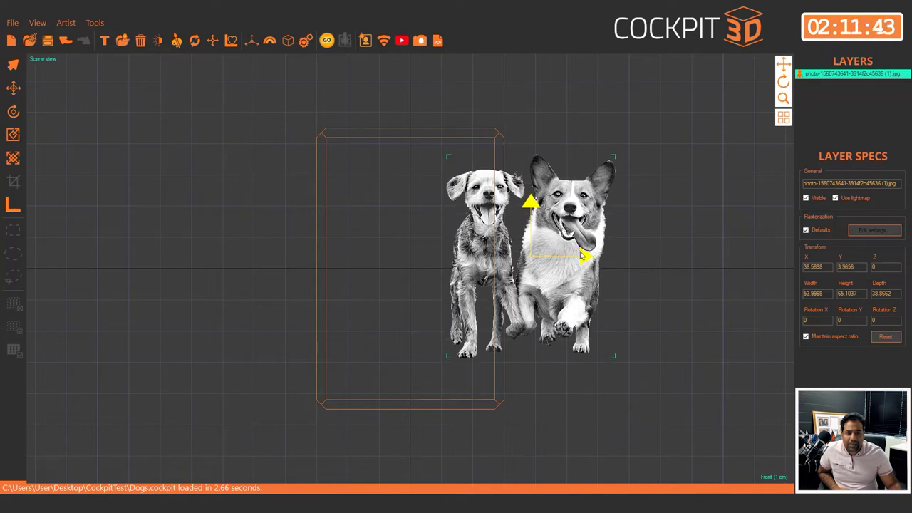
left_click_drag(580, 255, 572, 257)
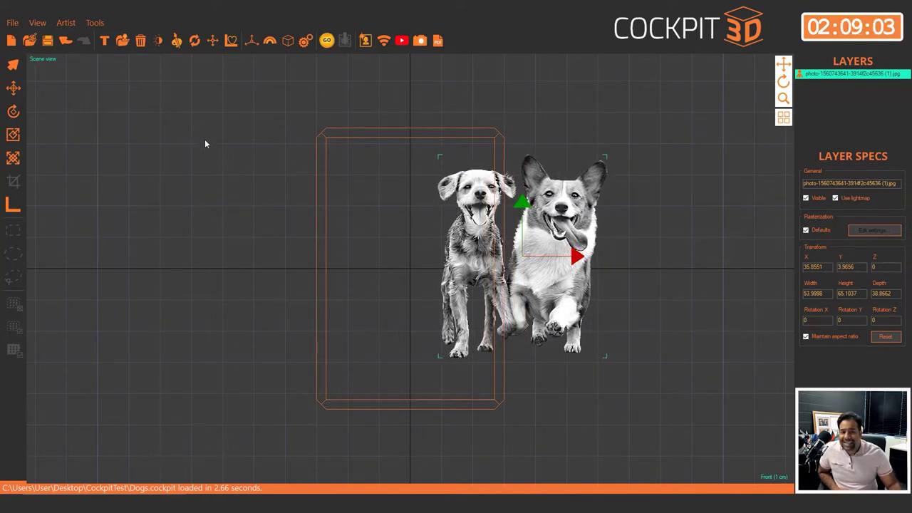
Refit the dogs photo to the block at 54 × 65.104 and raise it to Y 4.7098.
left_click(212, 41)
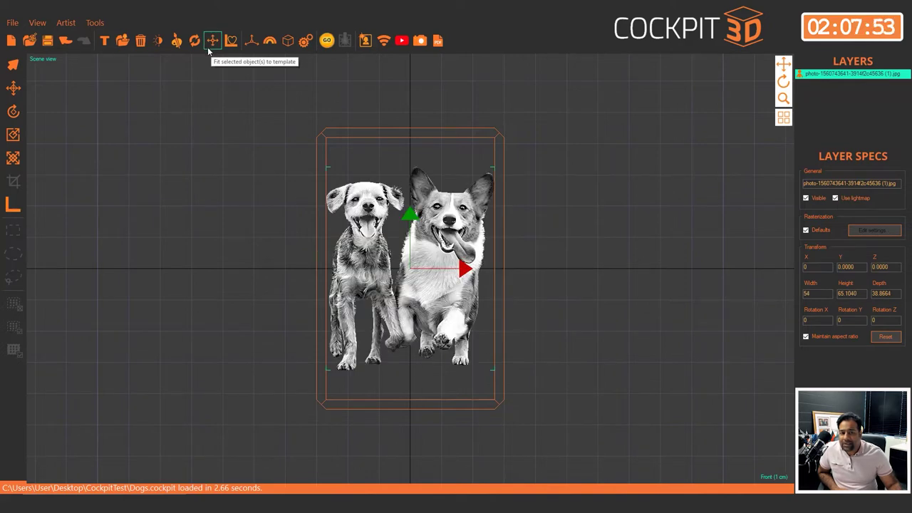
left_click(12, 134)
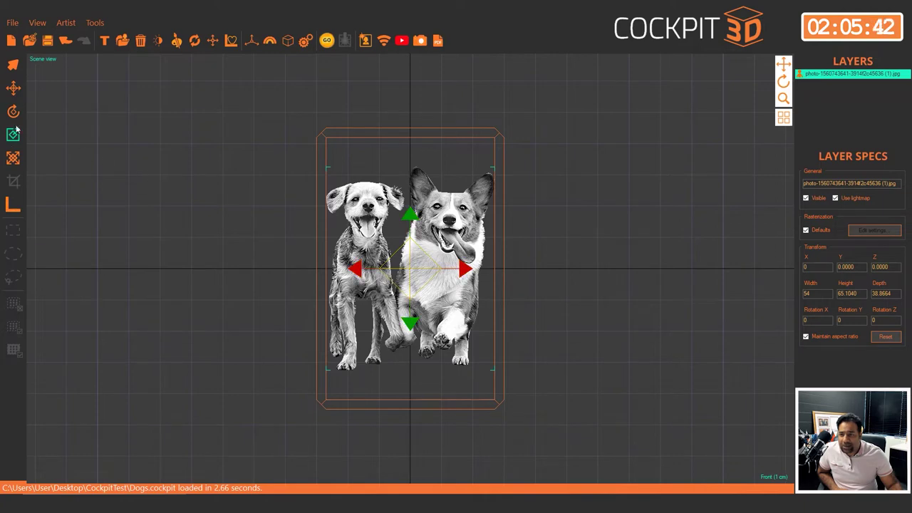
left_click_drag(355, 268, 388, 268)
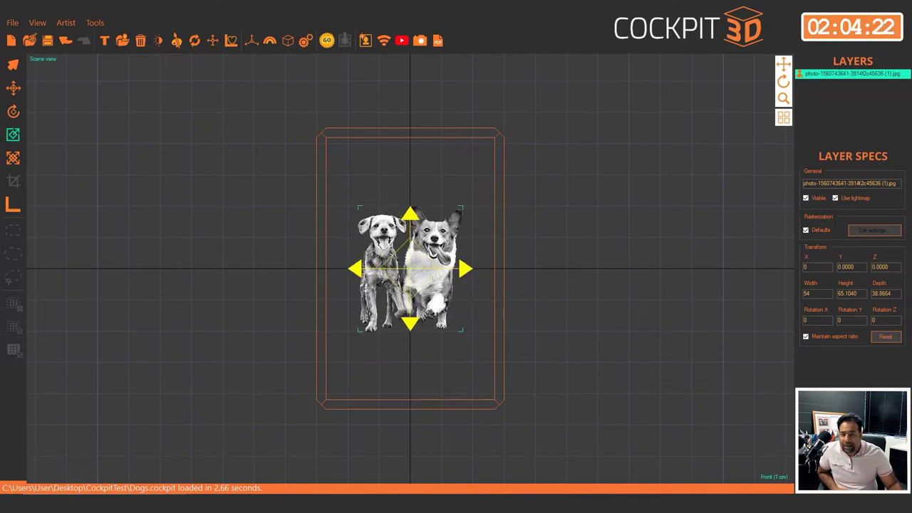
left_click(211, 41)
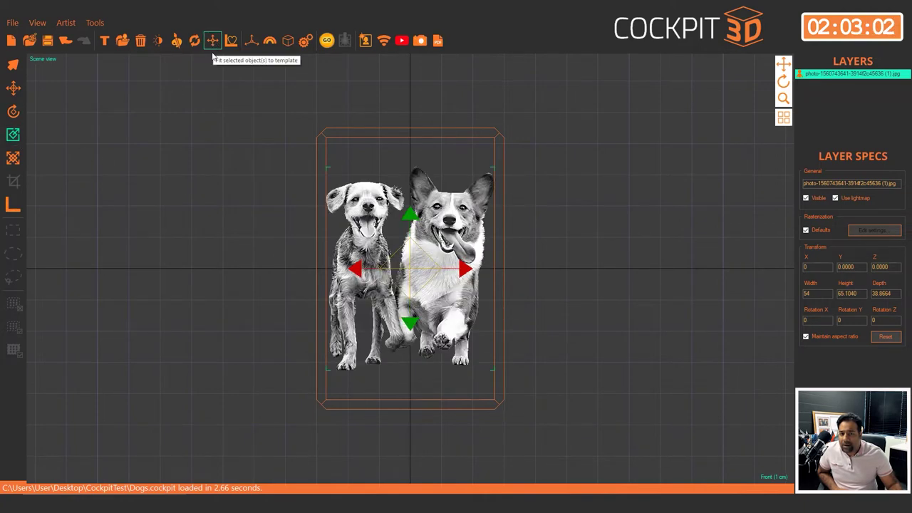
left_click(14, 88)
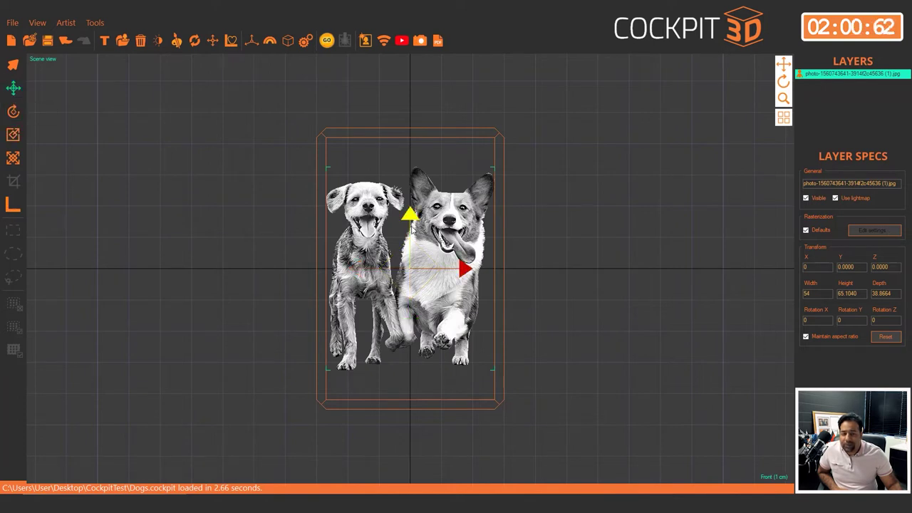
left_click_drag(411, 227, 411, 212)
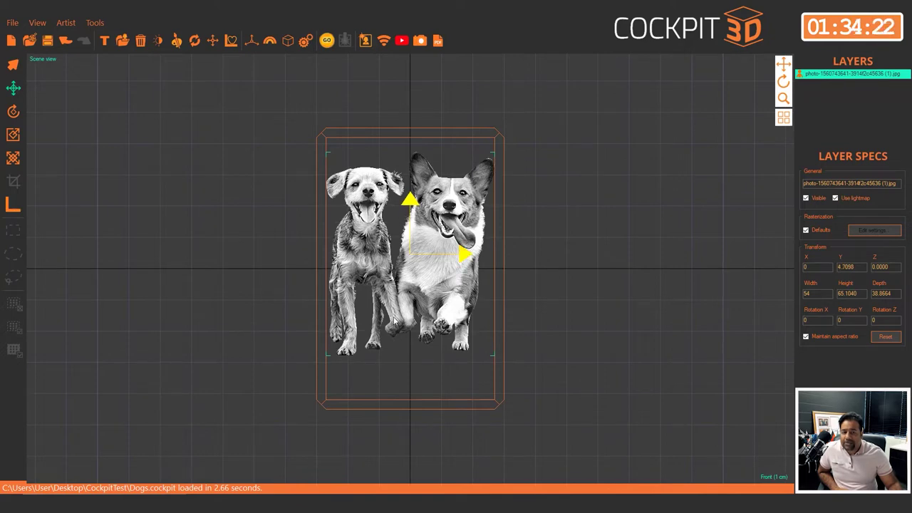
Add a new text object reading 'Best Friends' and apply it to the layer.
left_click(105, 41)
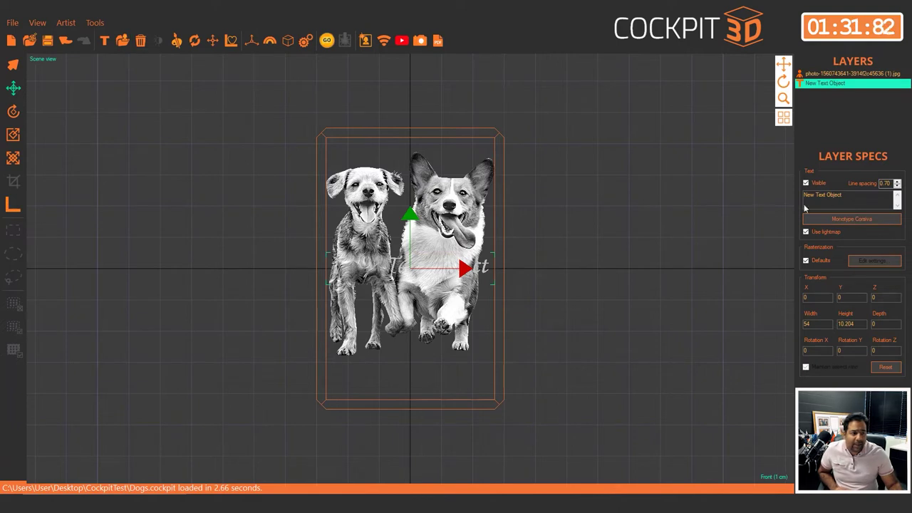
type("Be")
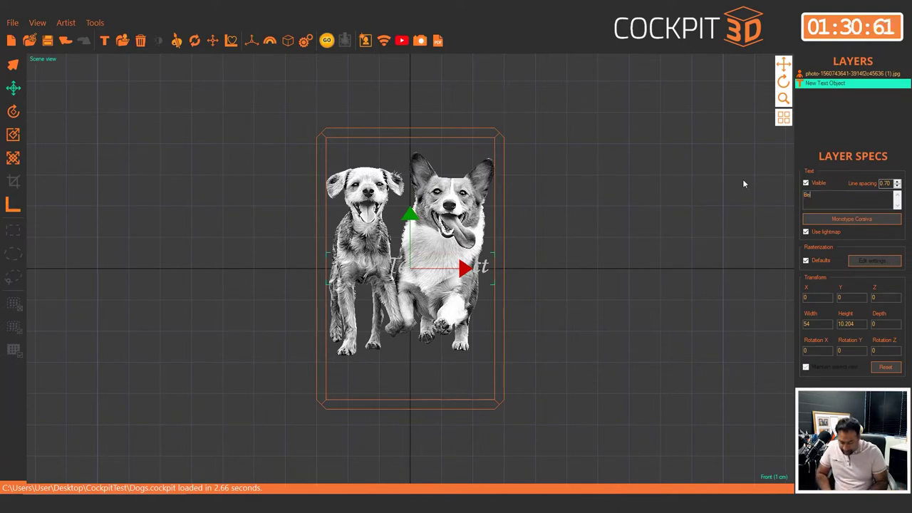
type("st Friends")
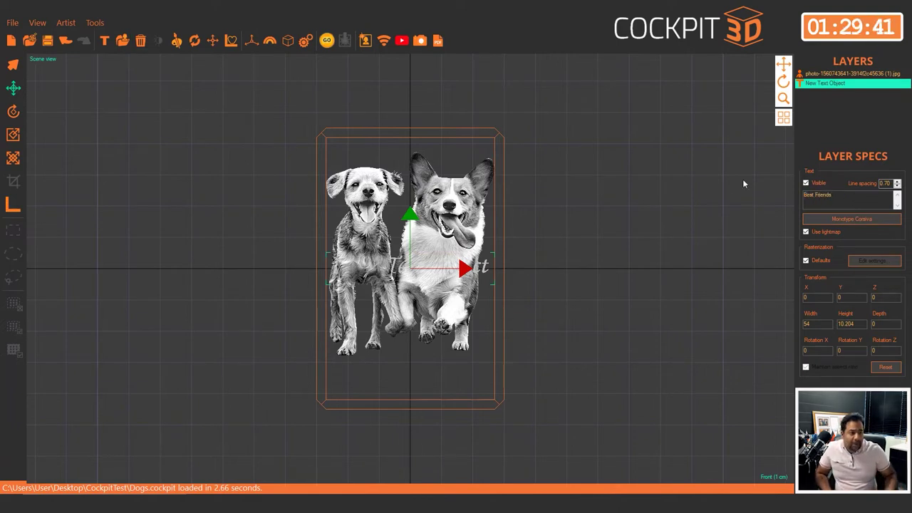
key("Tab")
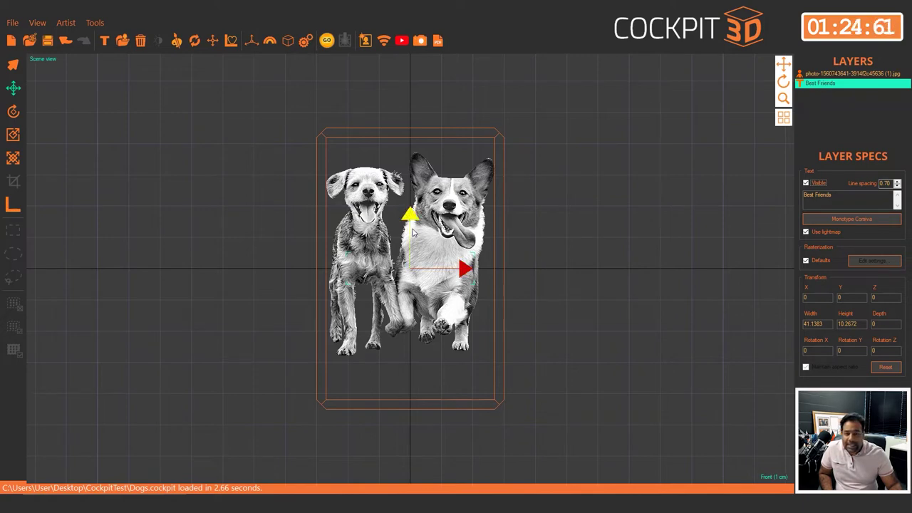
Move the Best Friends text below the dogs to Y -33.2723 and forward to Z 25.0682.
mouse_move(412, 232)
left_mouse_down()
mouse_move(413, 337)
mouse_move(411, 323)
left_mouse_up()
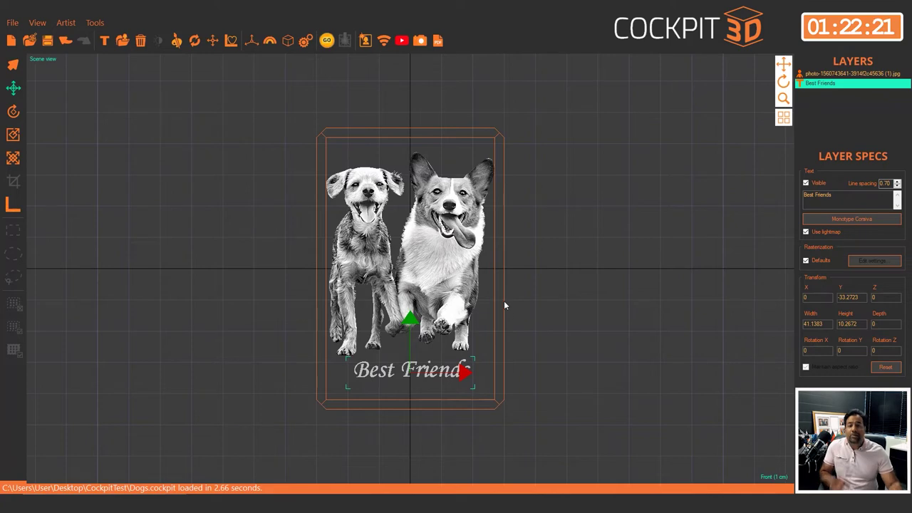
left_click(776, 477)
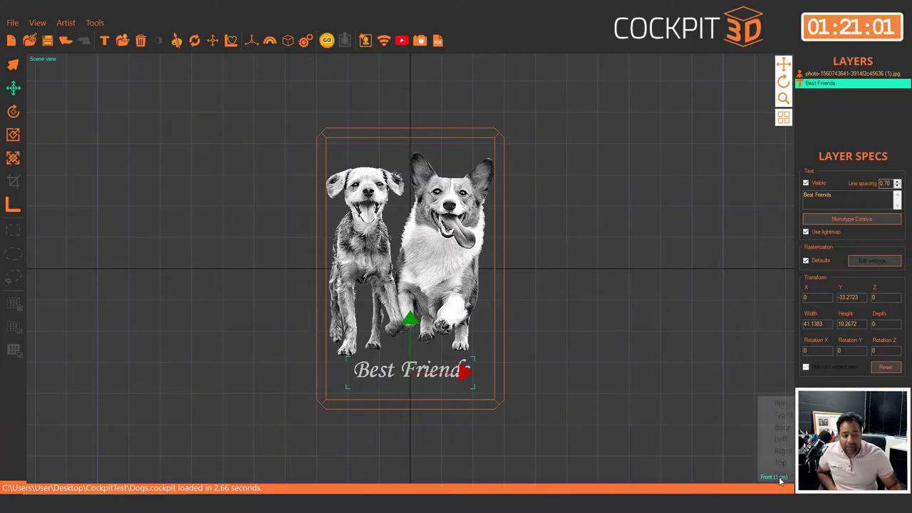
left_click(775, 437)
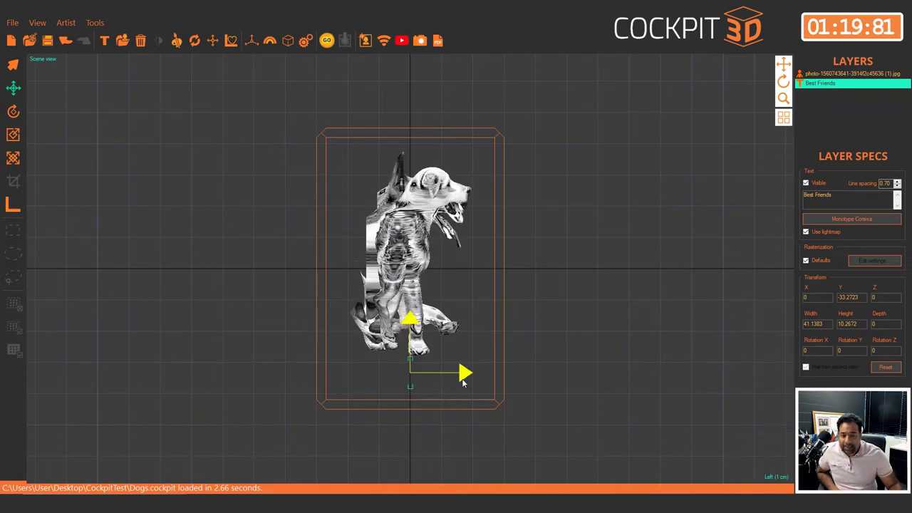
left_click_drag(469, 385, 547, 385)
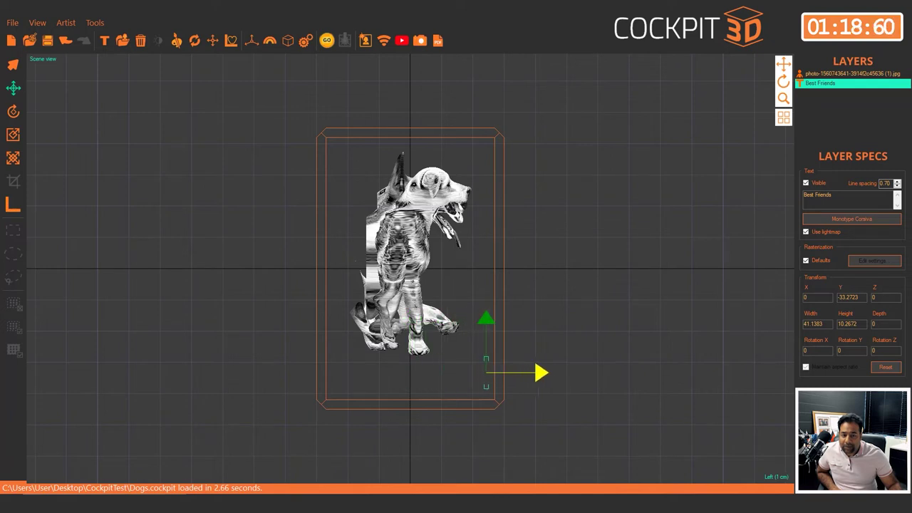
left_click(776, 476)
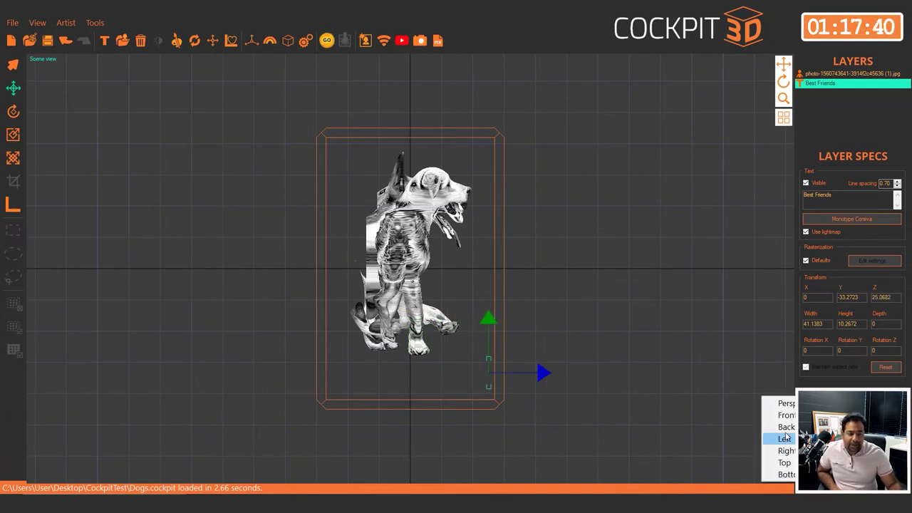
left_click(775, 417)
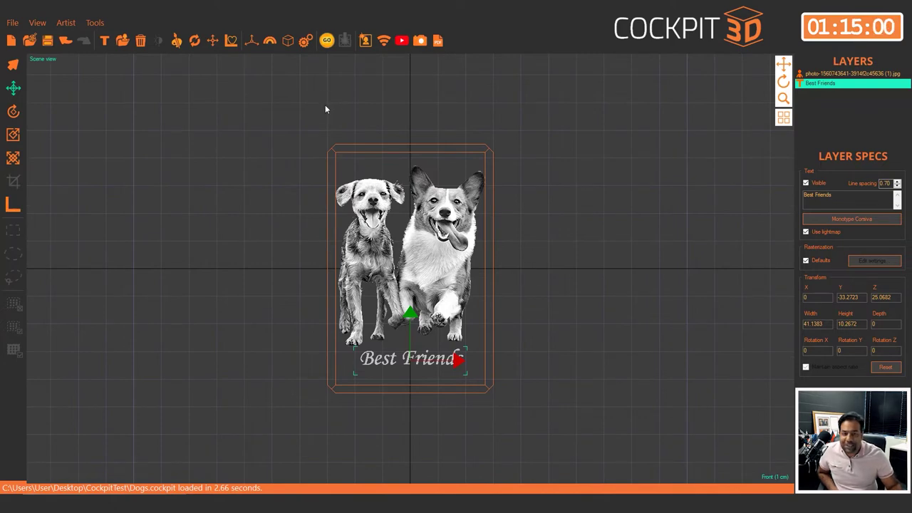
Set the scene's default geometry rasterizer type to Projection and save the settings.
left_click(306, 41)
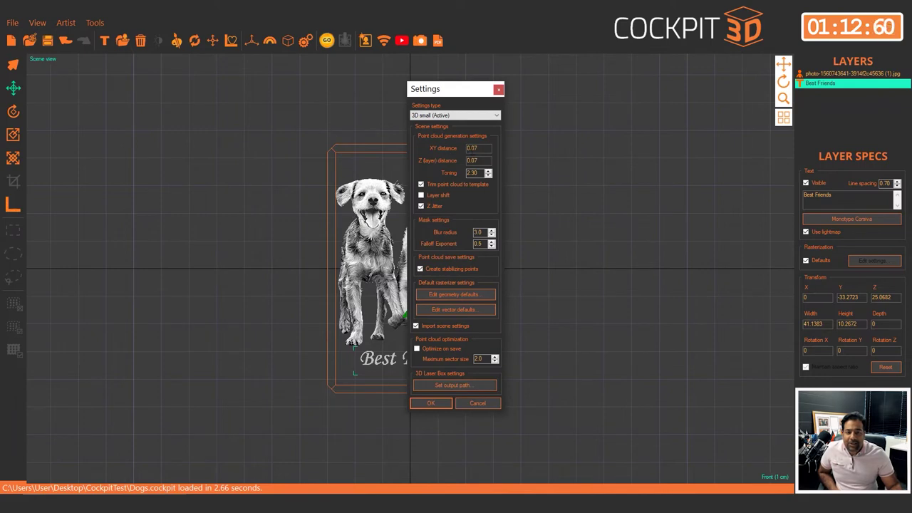
left_click(461, 292)
left_click(432, 188)
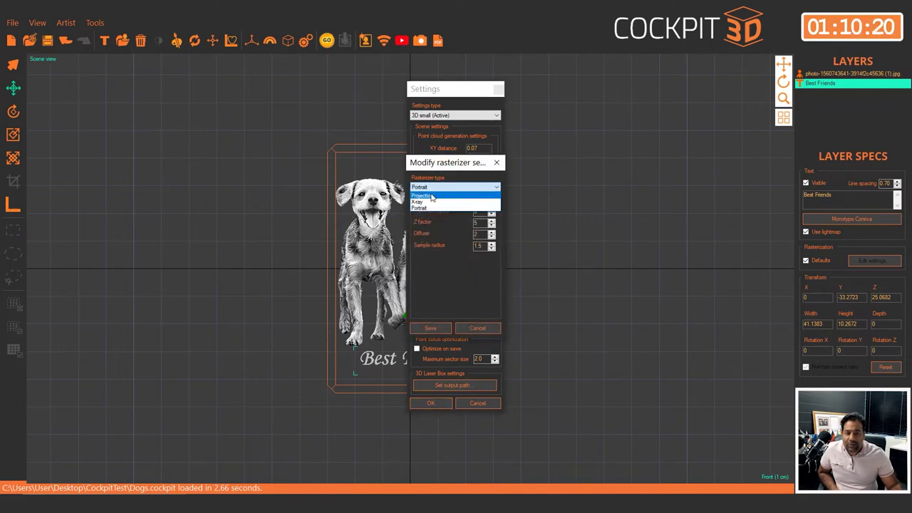
left_click(431, 196)
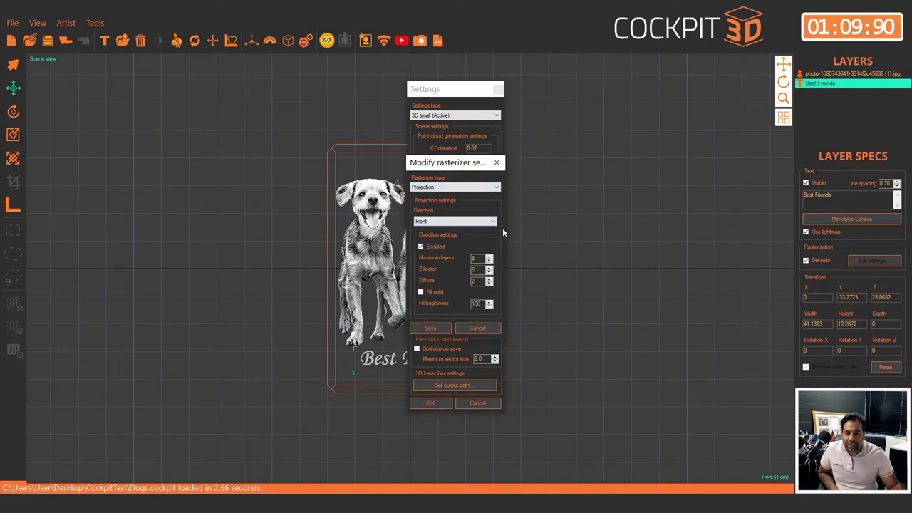
left_click(442, 327)
left_click(430, 401)
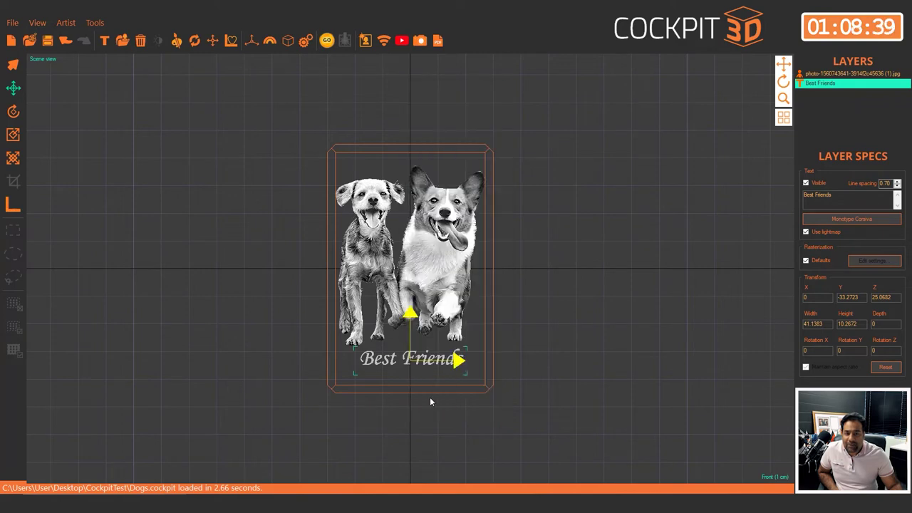
Generate the 1,550,852-point preview of the dogs and text and view it in 3D.
left_click(327, 42)
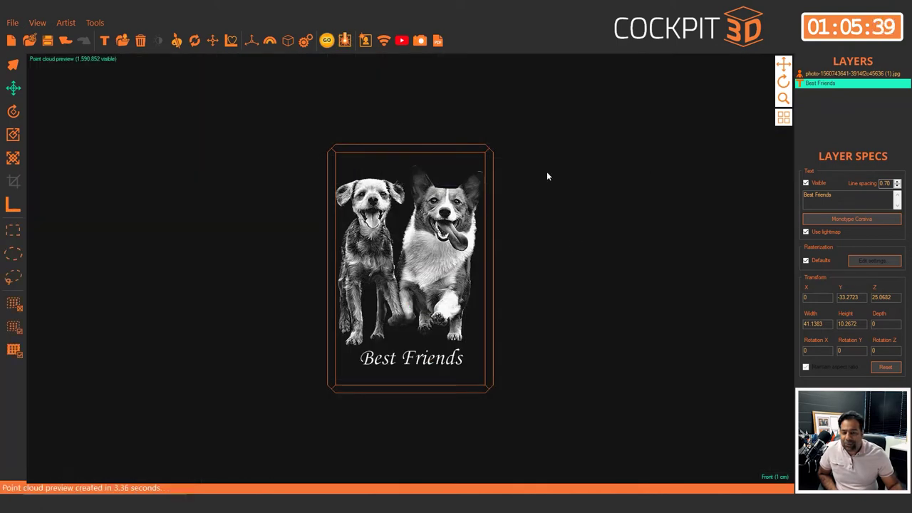
scroll(604, 246, "up", 2)
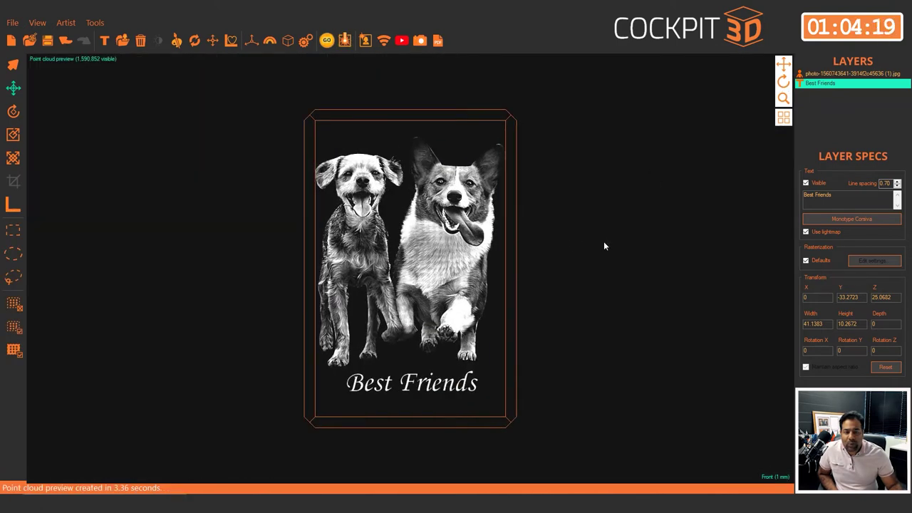
scroll(603, 246, "up", 1)
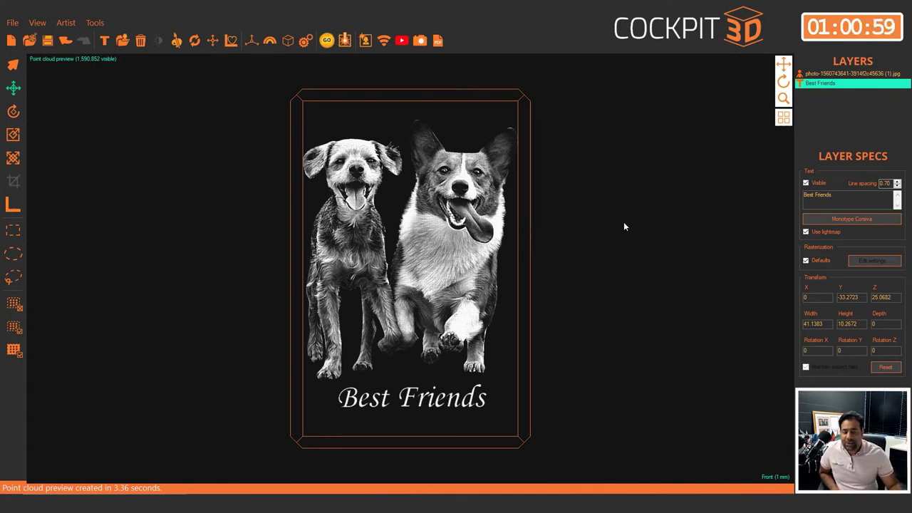
left_click(783, 81)
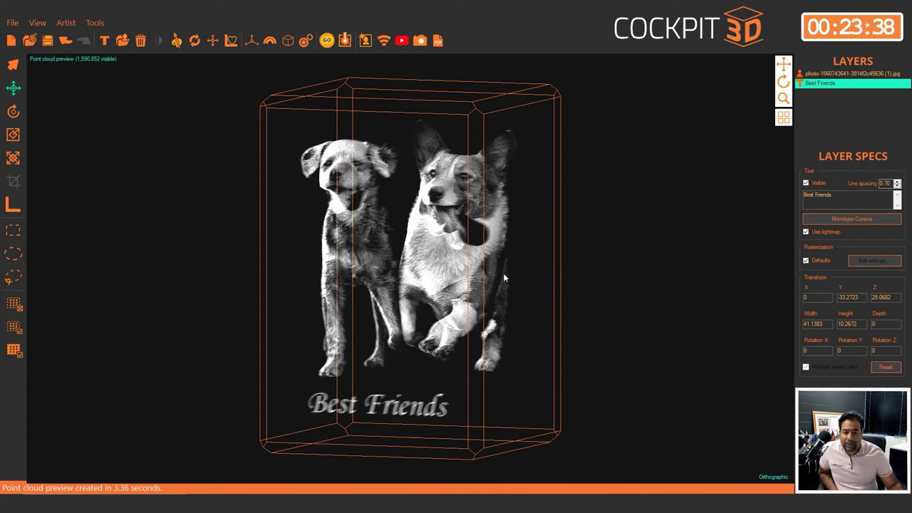
Change the default geometry rasterizer to Portrait with sample radius 1.5 and save it.
left_click(307, 40)
left_click(470, 294)
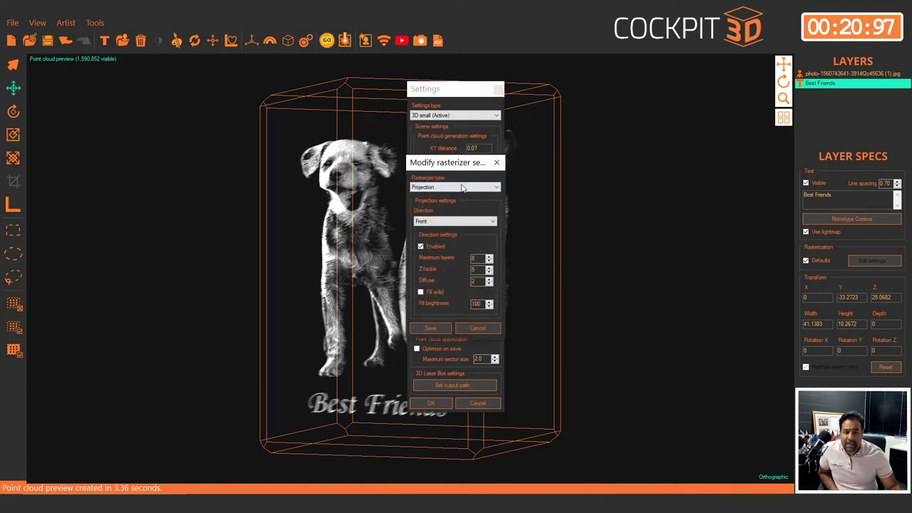
left_click(460, 188)
left_click(430, 208)
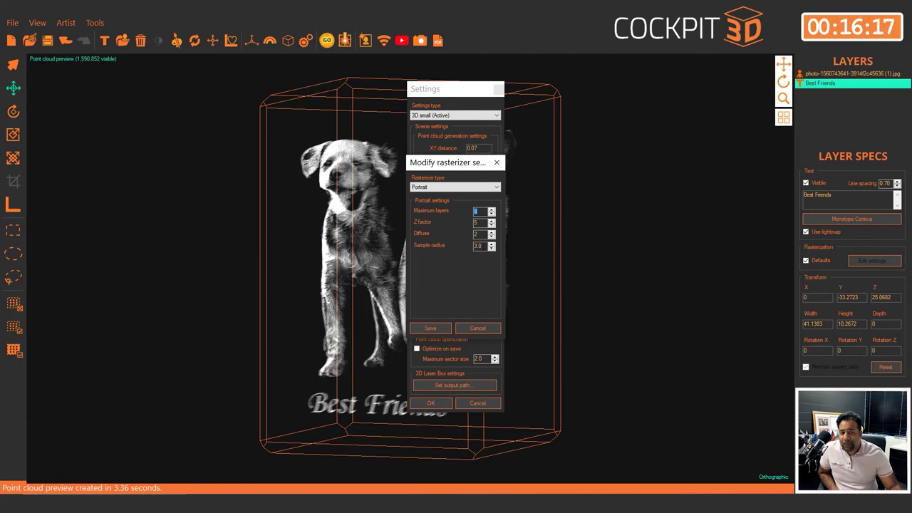
double_click(477, 246)
type("1.5")
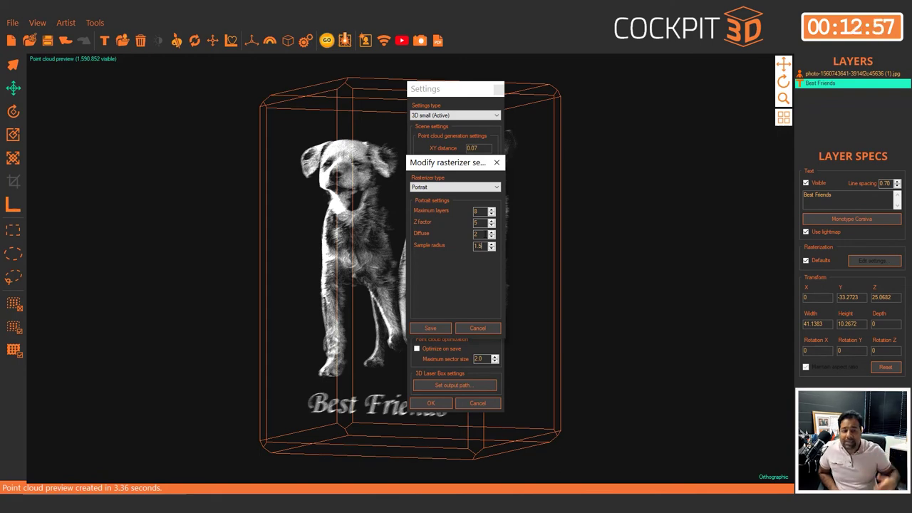
left_click(430, 328)
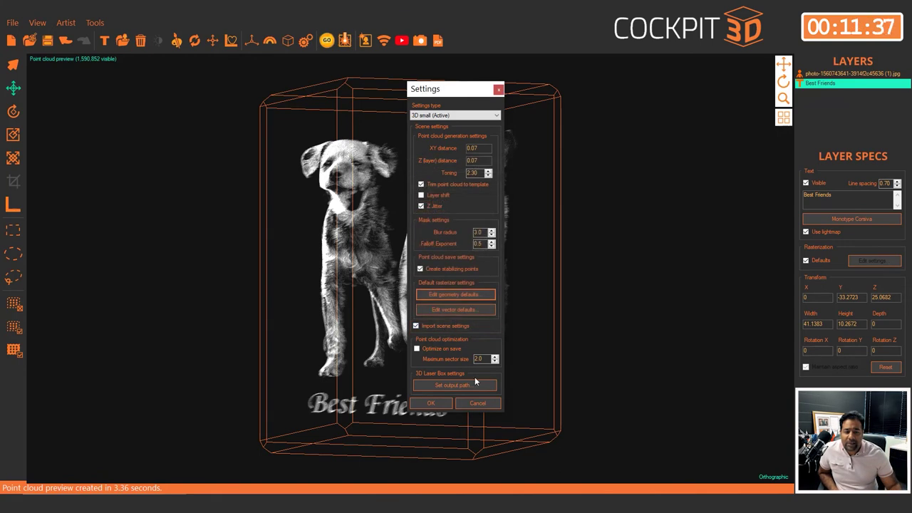
left_click(431, 403)
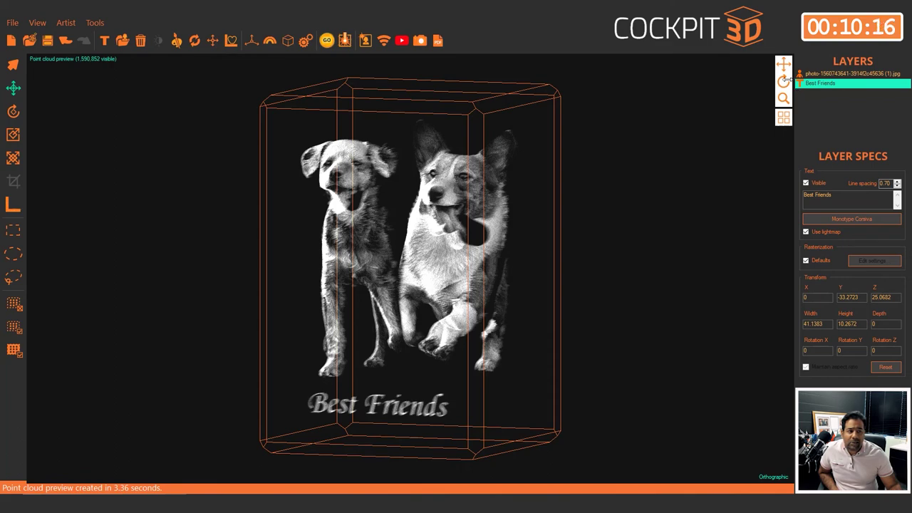
Rebuild the point cloud with the Portrait settings and view it from the Front.
left_click_drag(786, 80, 794, 80)
left_click(328, 41)
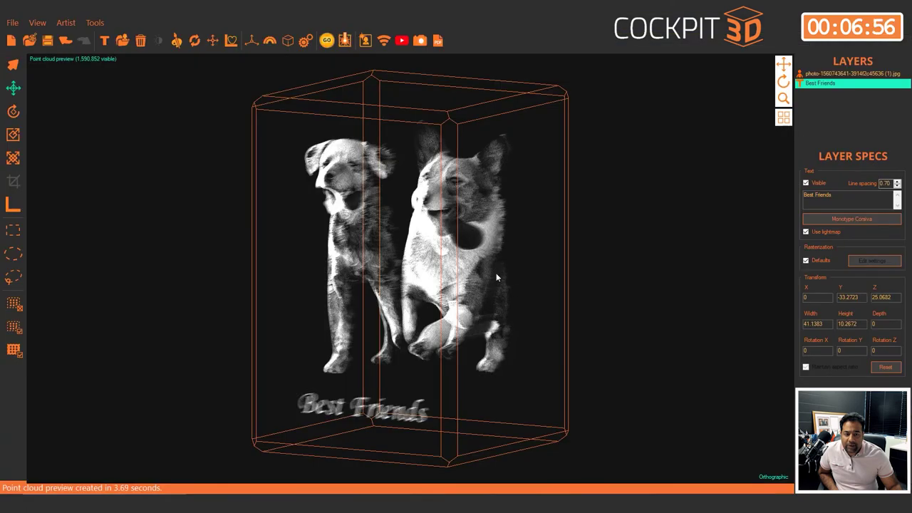
left_click(775, 478)
left_click(773, 418)
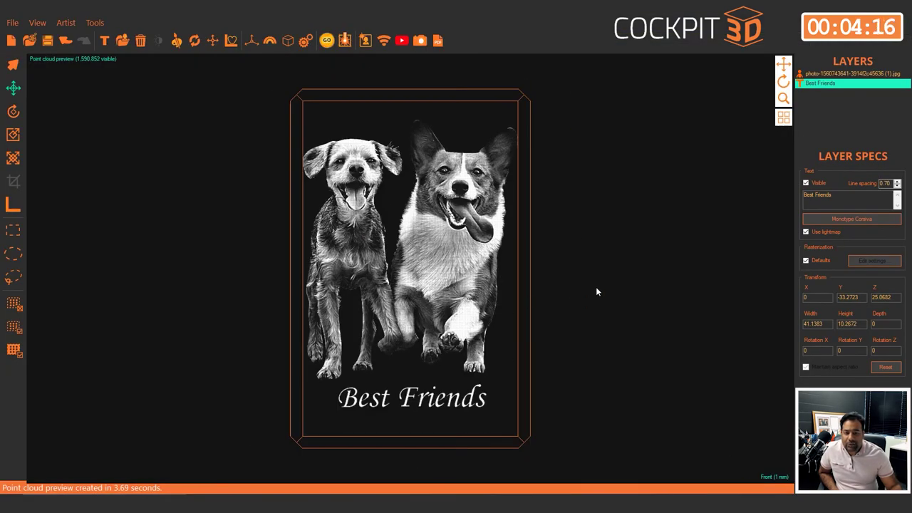
Start saving the generated point cloud, choosing the CAD point cloud (*.cad) format in CockpitTest.
left_click(346, 41)
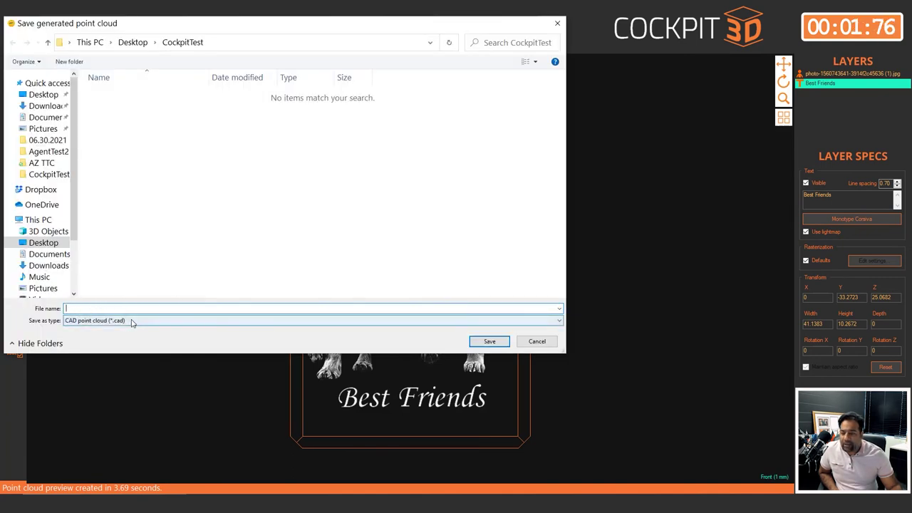
left_click(100, 321)
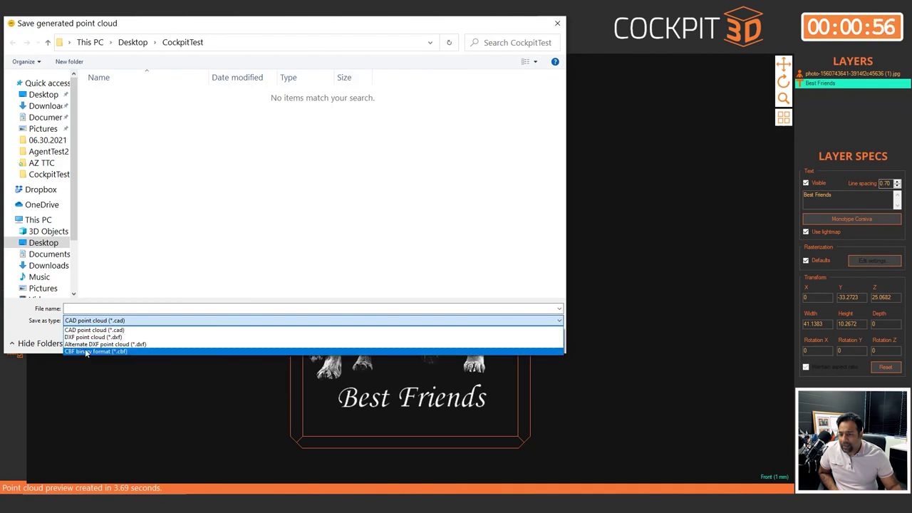
left_click(93, 329)
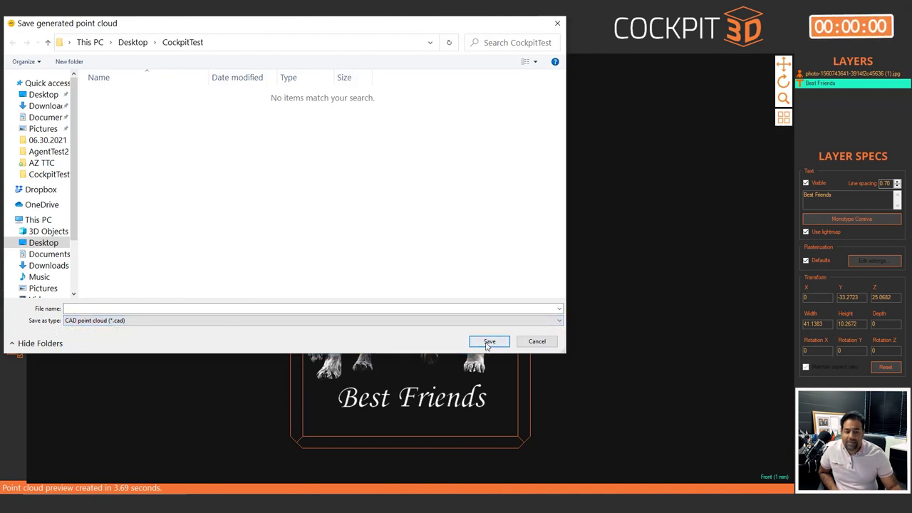